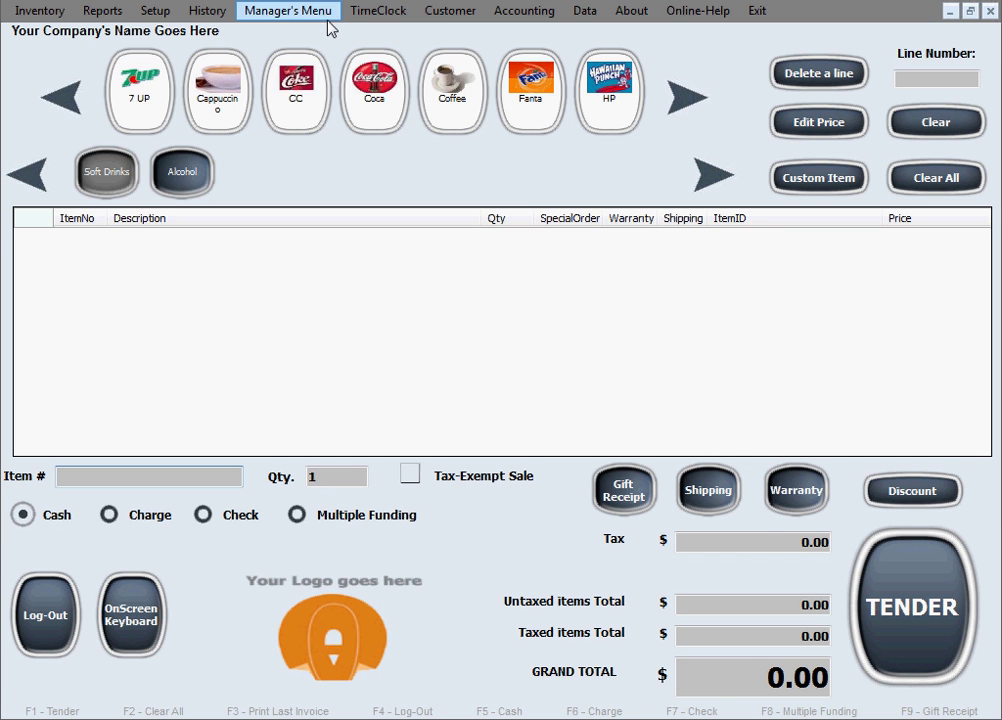
Open the Employee Table from the Manager's Menu and scroll across its columns
left_click(330, 18)
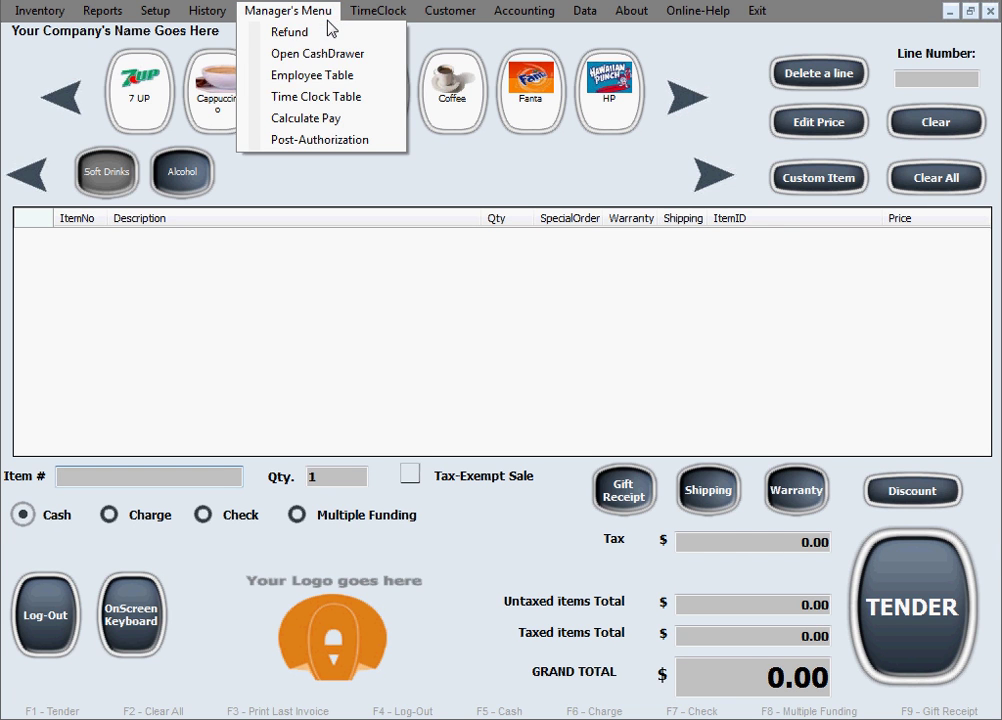
left_click(366, 80)
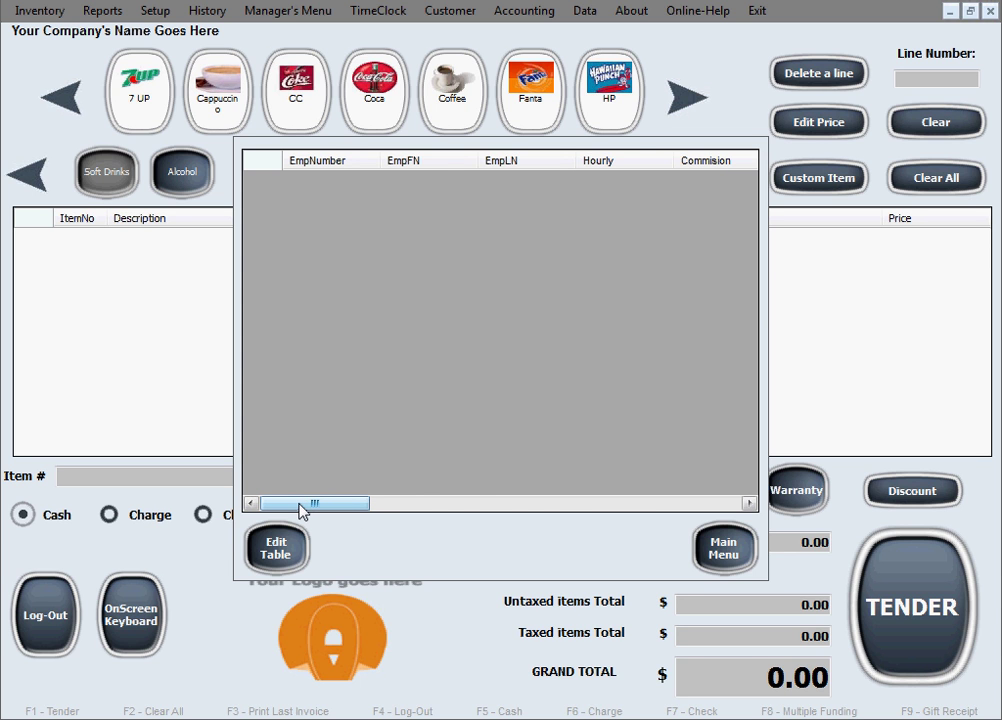
left_click_drag(300, 511, 261, 507)
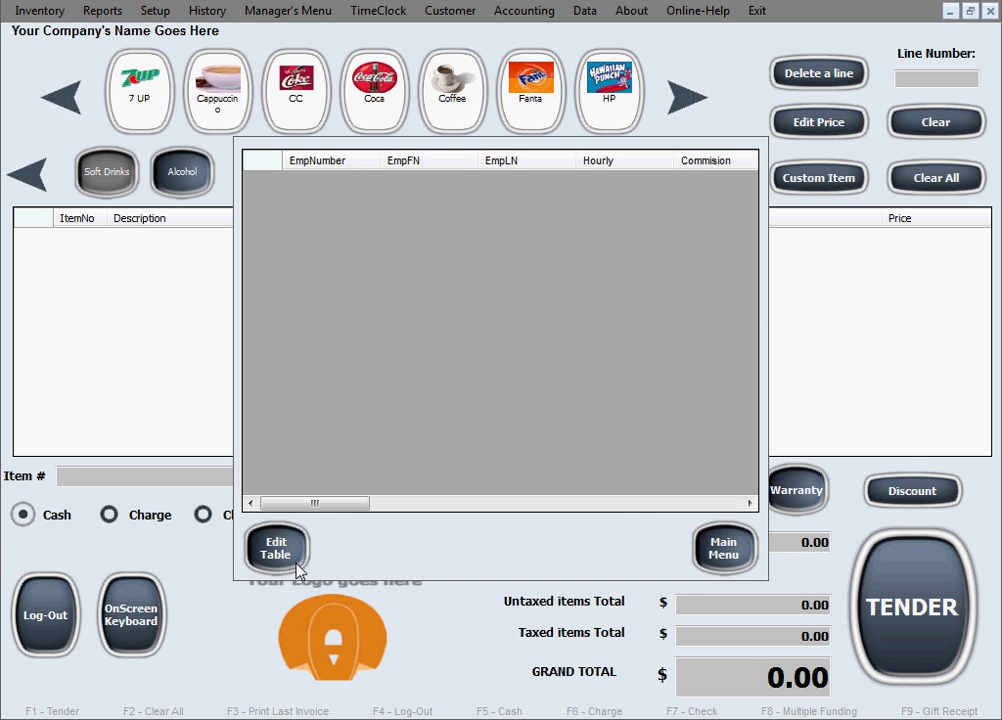
left_click(295, 555)
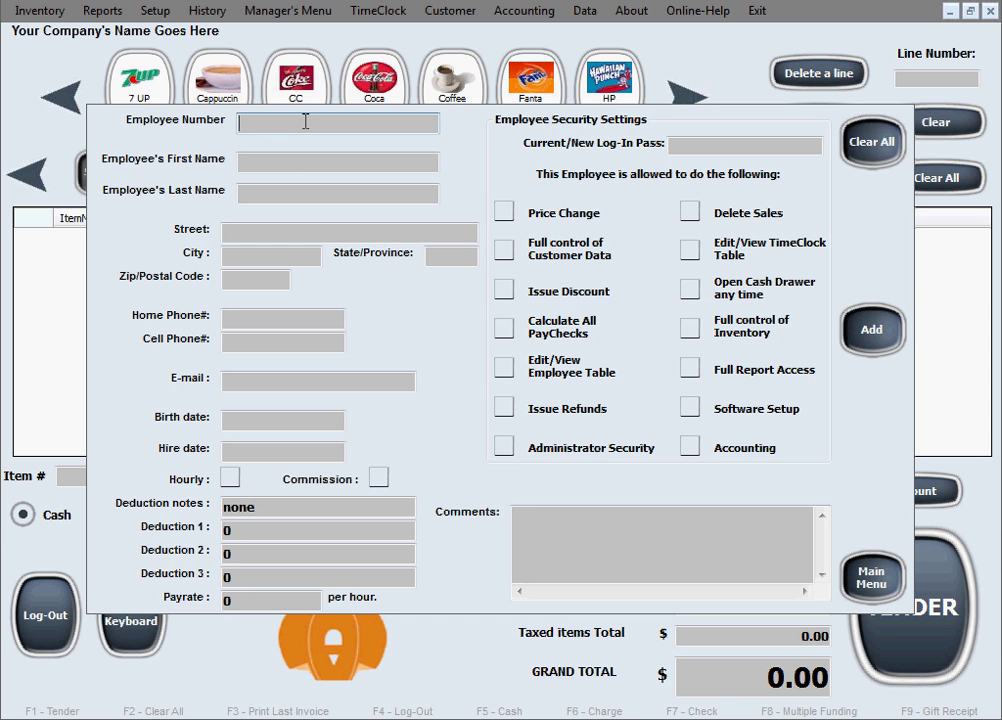
left_click(253, 165)
Enter the employee number and the employee's first and last name, fixing a first-name typo
type("007")
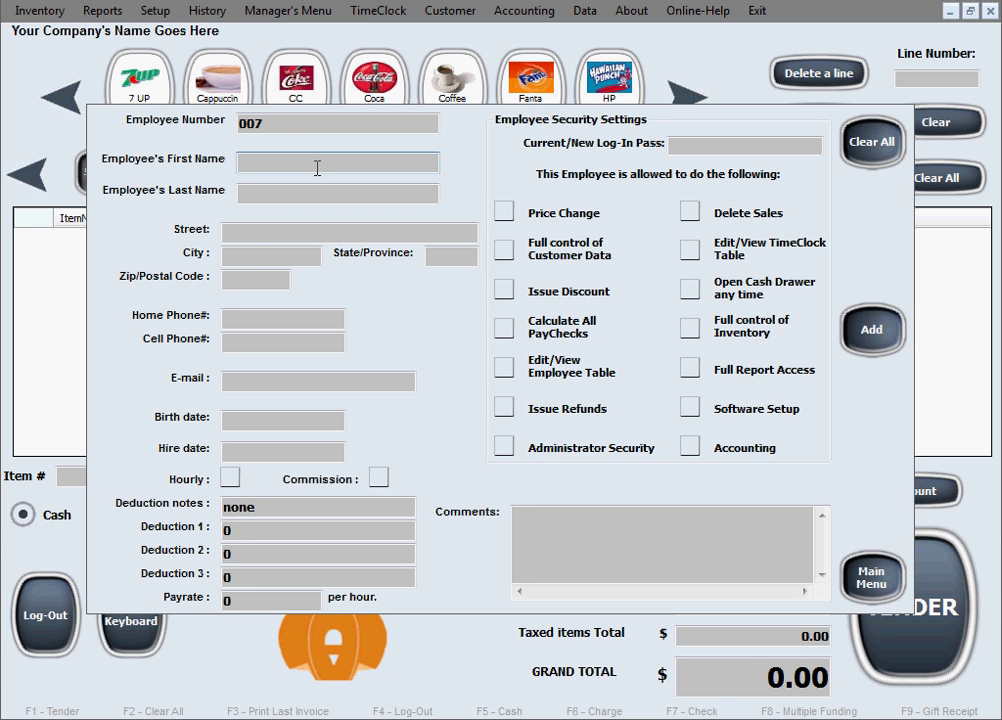
type("John")
key("Tab")
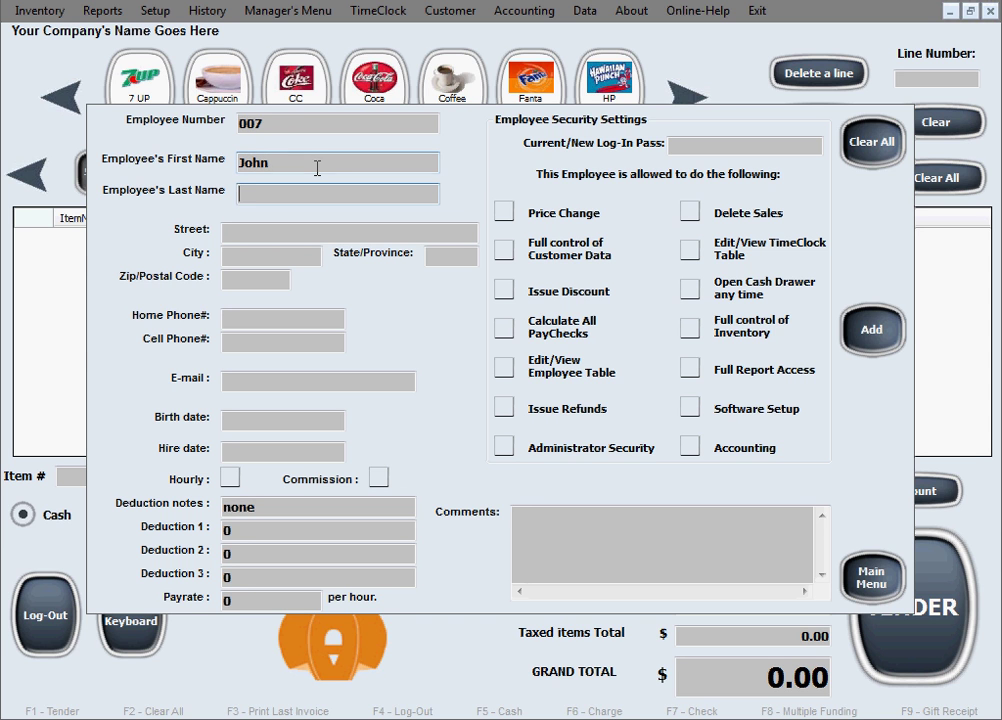
type("Doe")
Enter the employee's street, city, state and zip code, and start the home phone
key("Tab")
type("123")
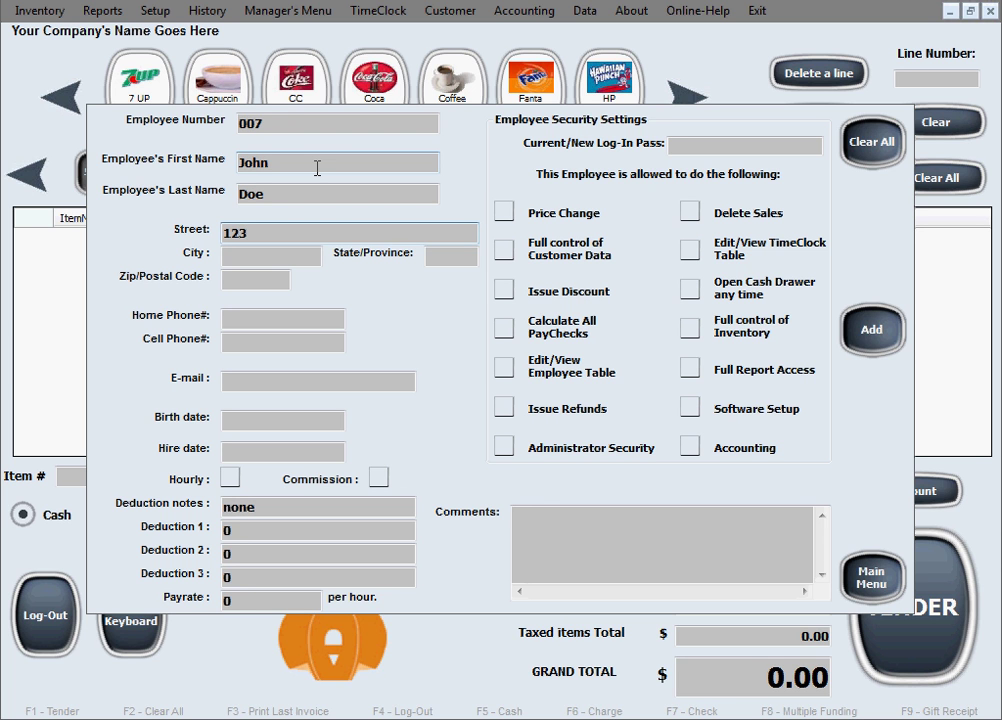
type(" Washington ")
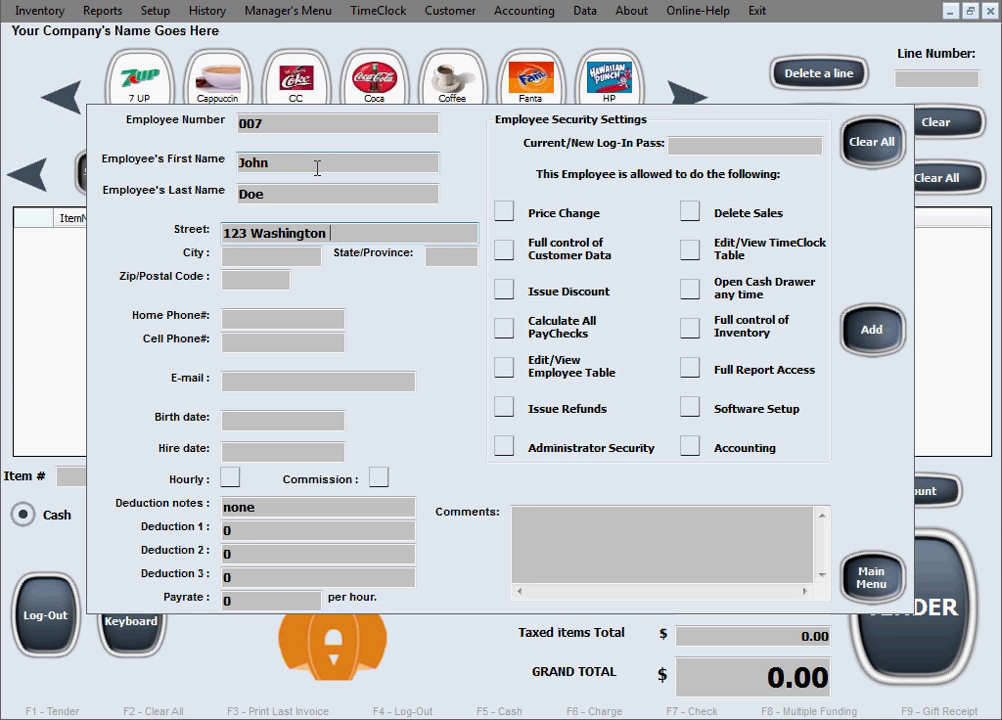
type("St.")
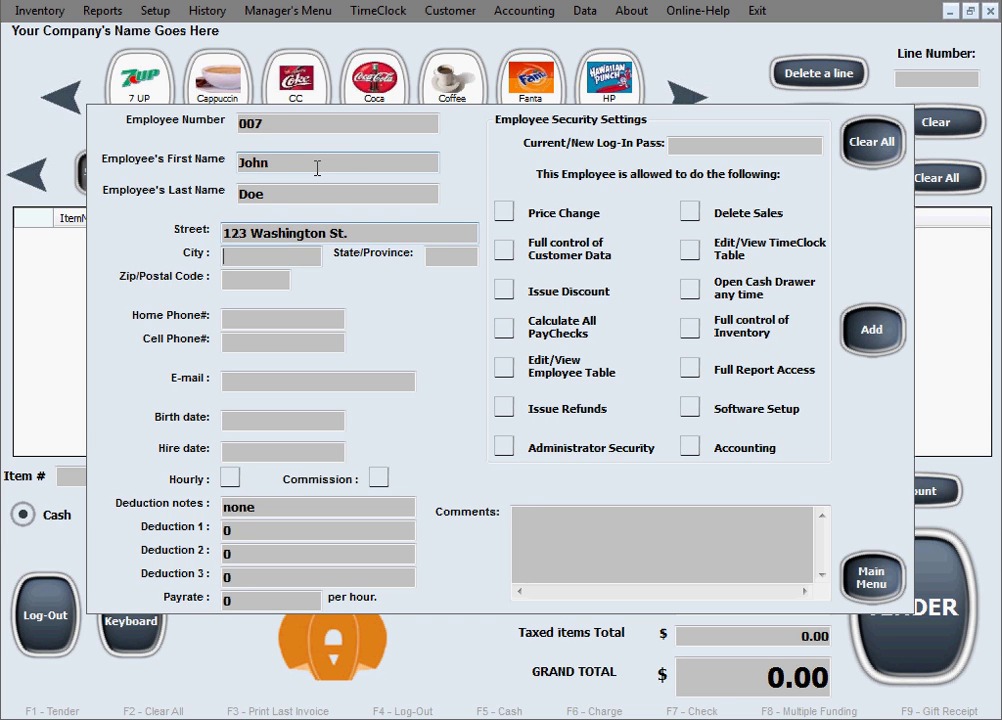
key("Tab")
type("Bo")
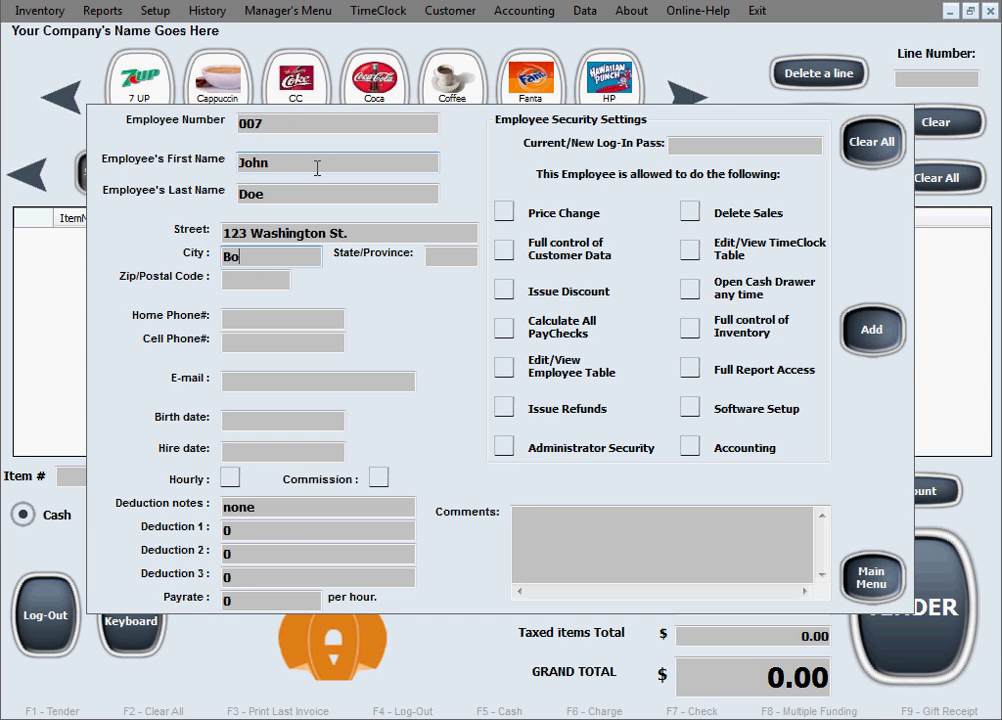
type("ca Raton")
key("Tab")
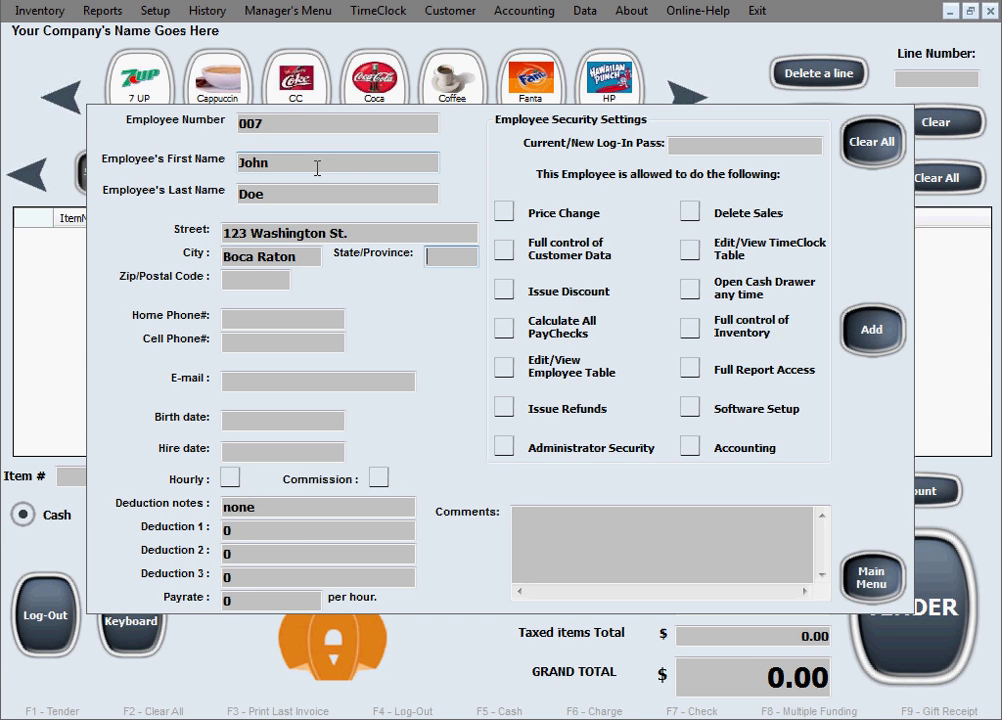
type("FL")
key("Tab")
type("33434")
key("Tab")
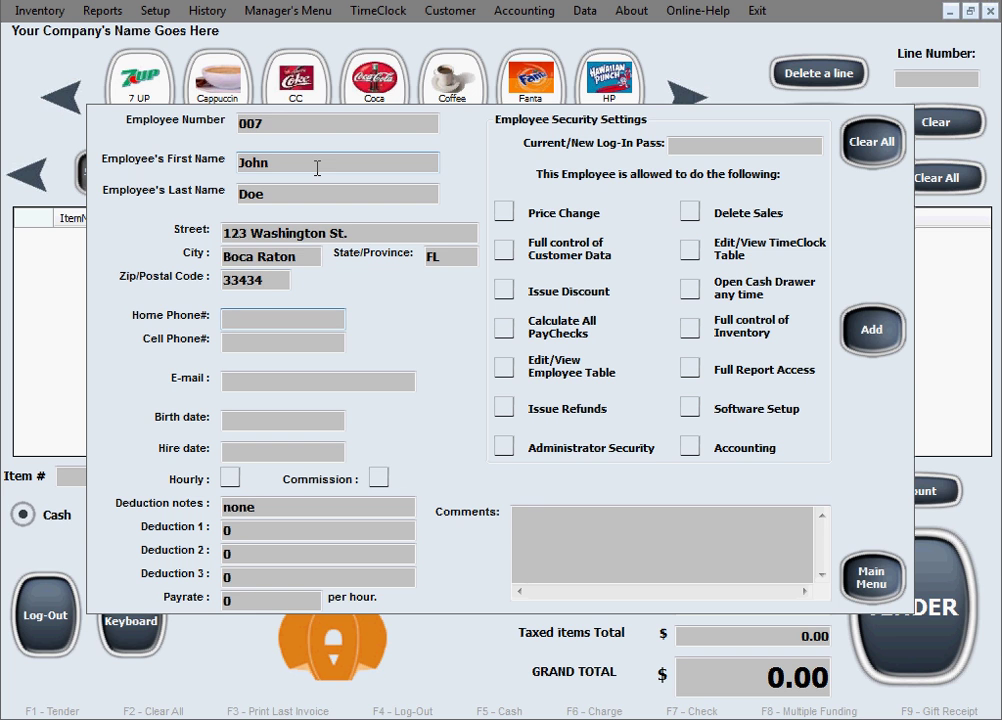
type("11-222-3333")
key("Tab")
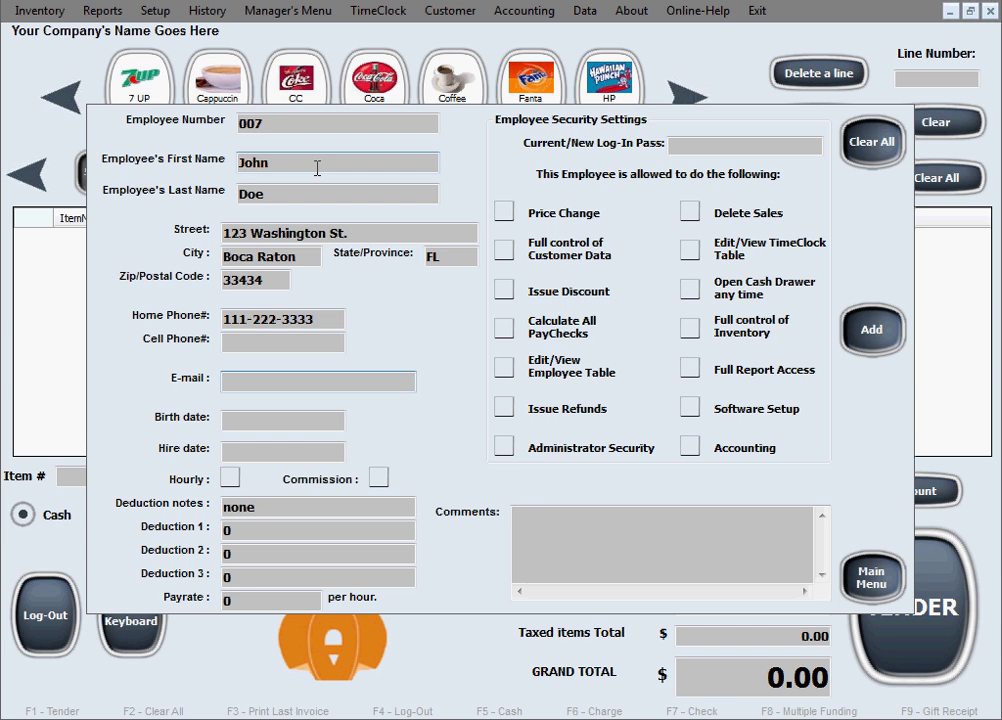
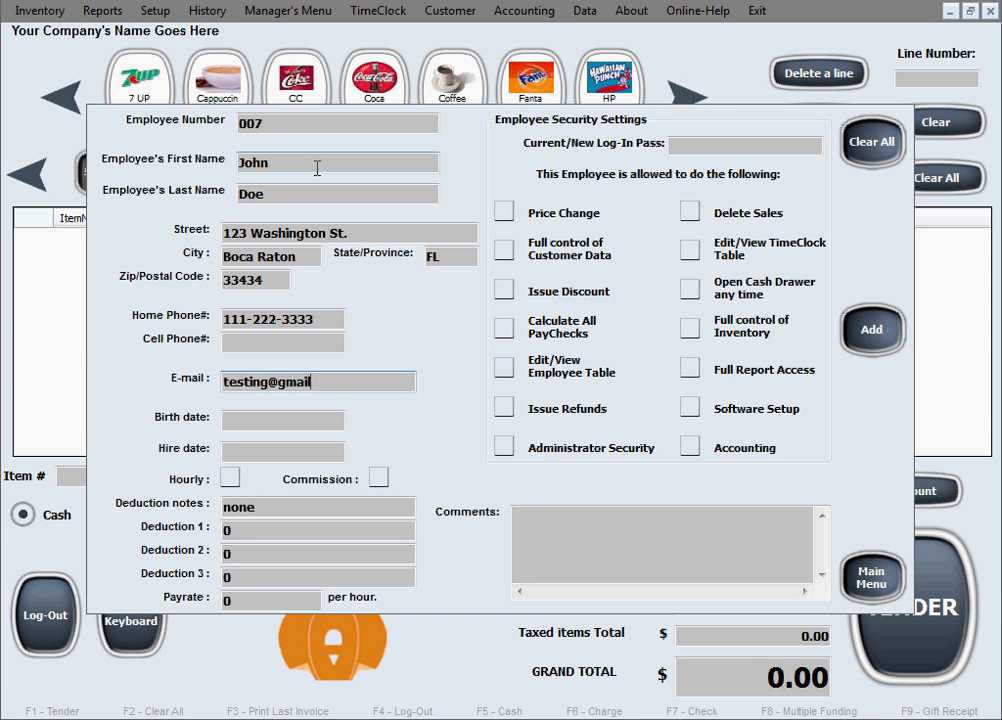
key("Tab")
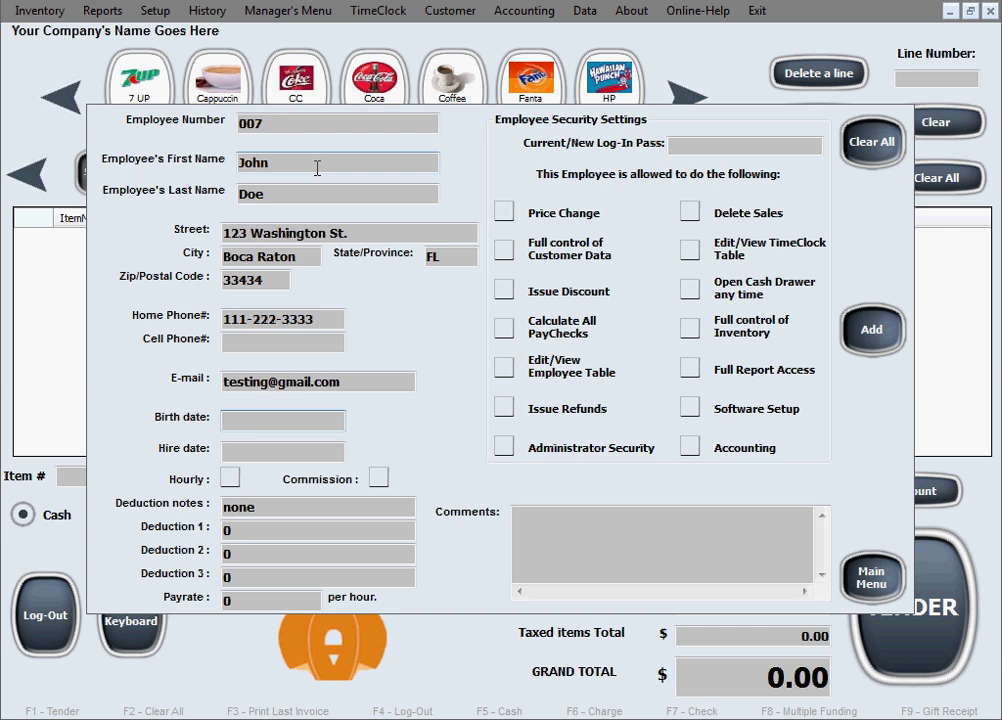
type("11-12-82")
key("Tab")
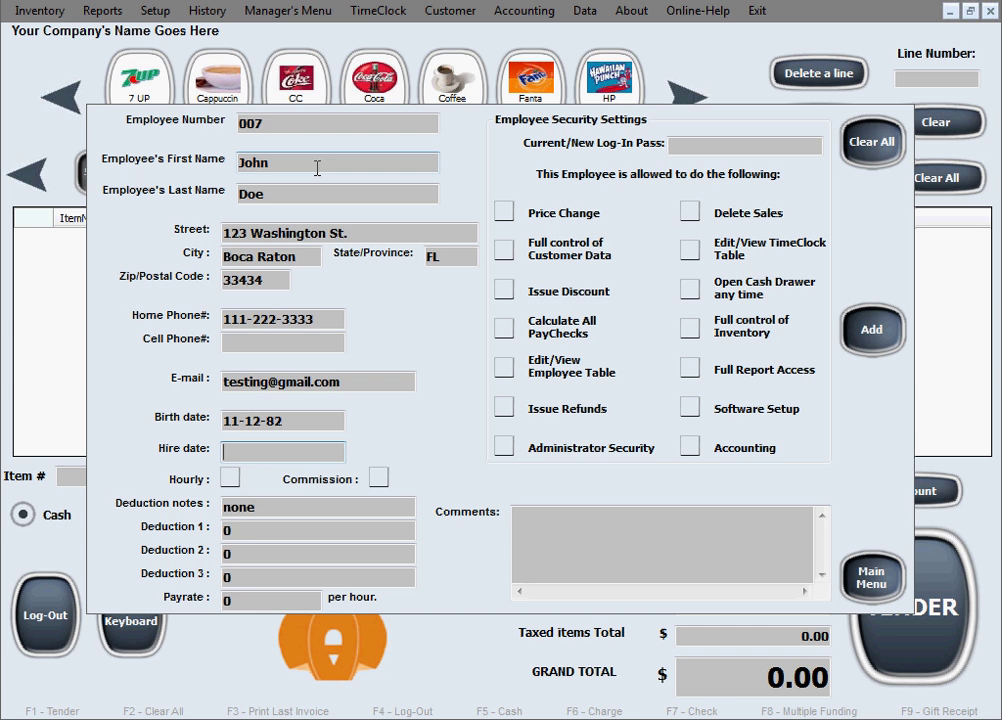
type("12-12-2016")
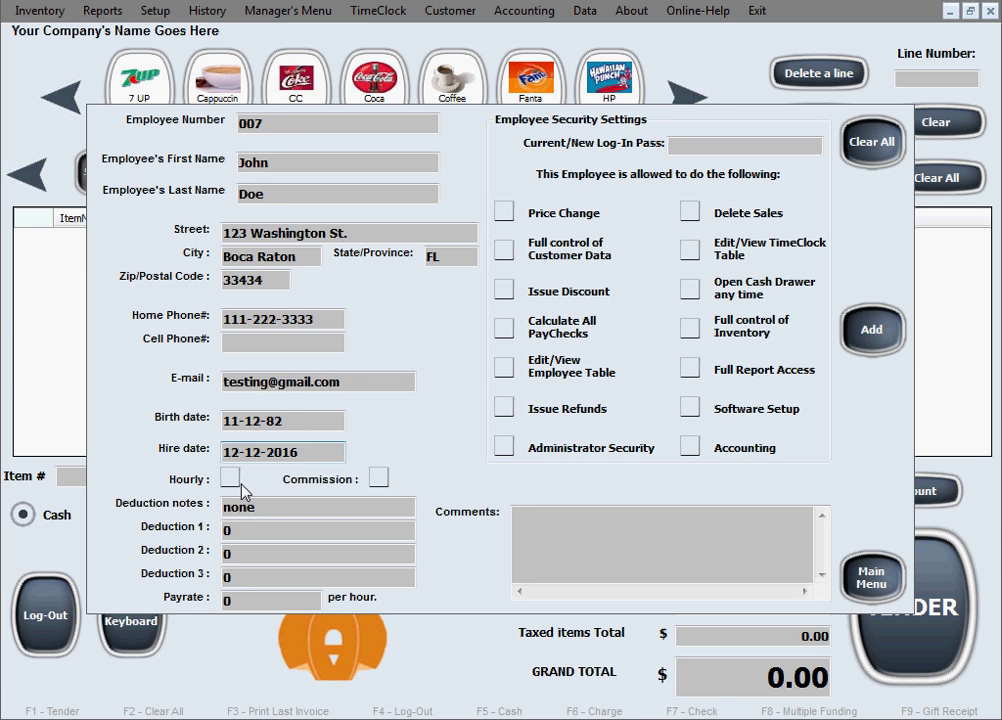
Tick both the Hourly and Commission pay options
left_click(231, 480)
left_click(376, 484)
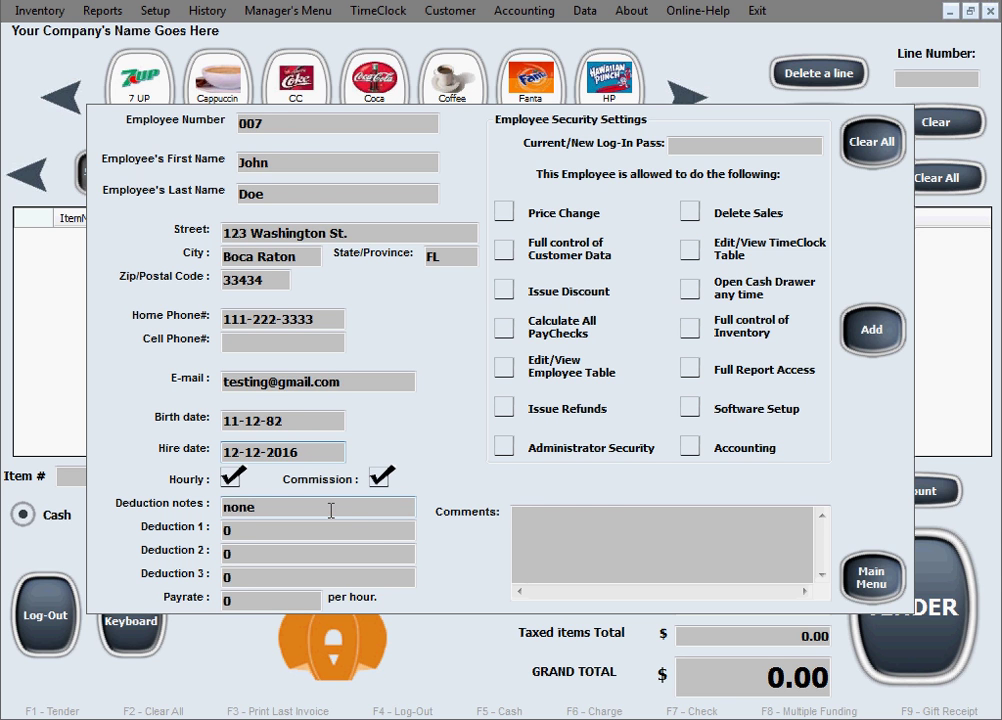
Set deduction notes to none and enter 0 for Deduction 2 and Deduction 3
left_click_drag(255, 508, 215, 505)
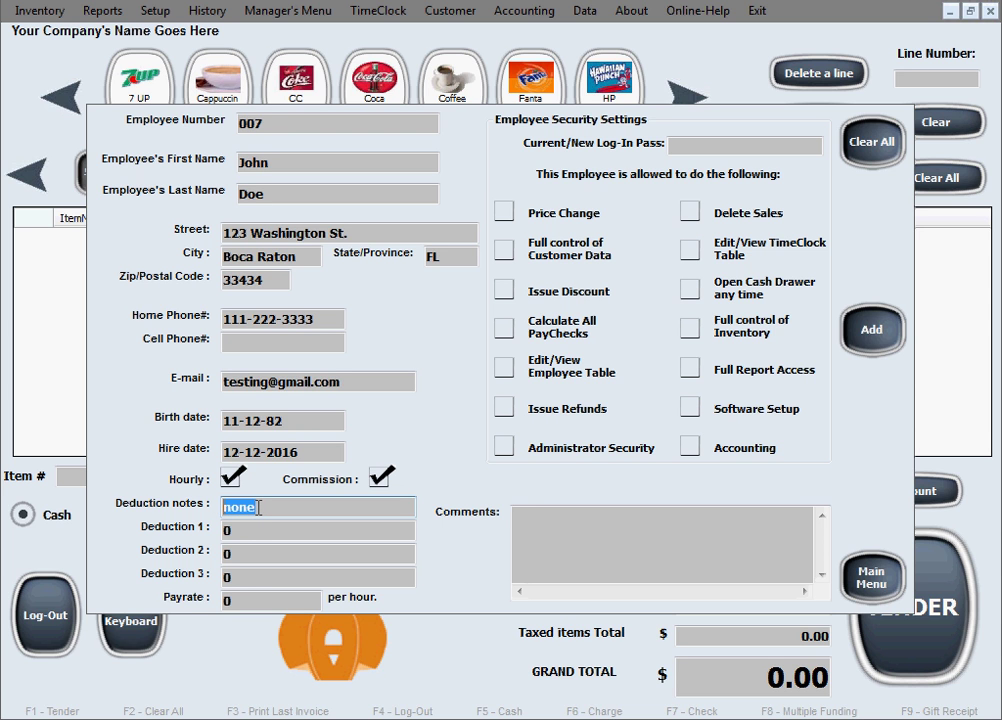
left_click(240, 530)
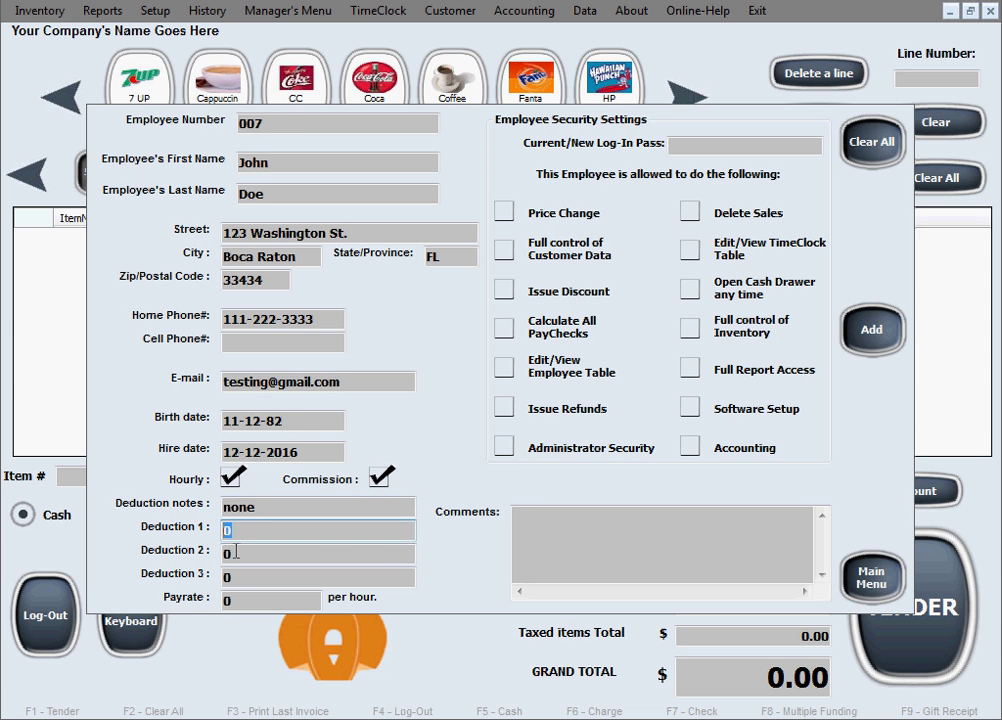
left_click(223, 556)
type("0")
left_click(252, 574)
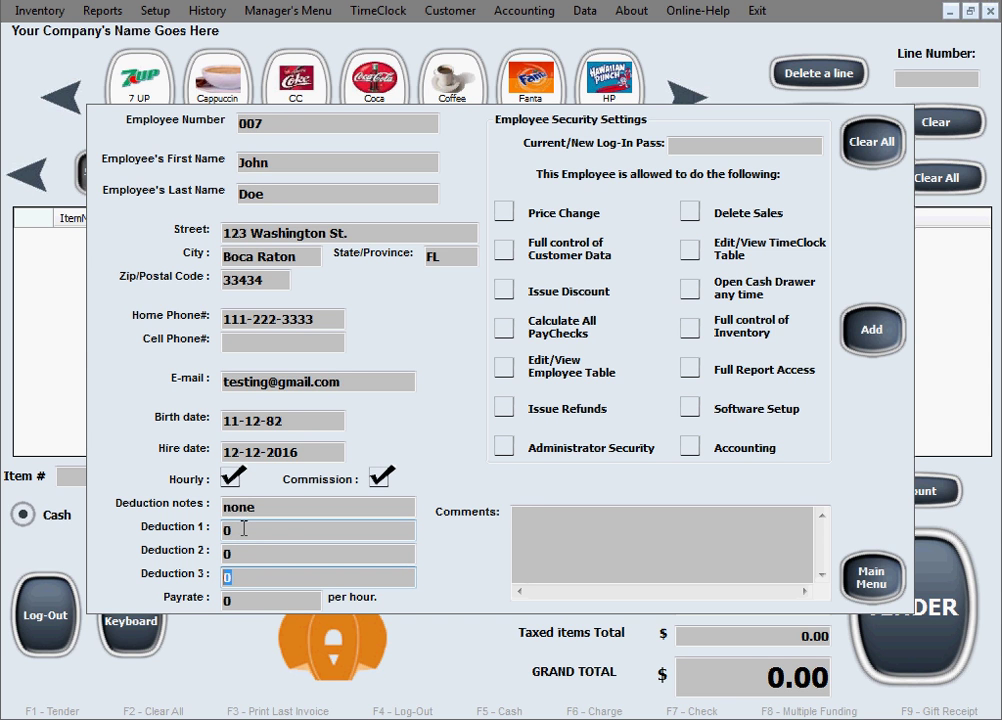
type("0")
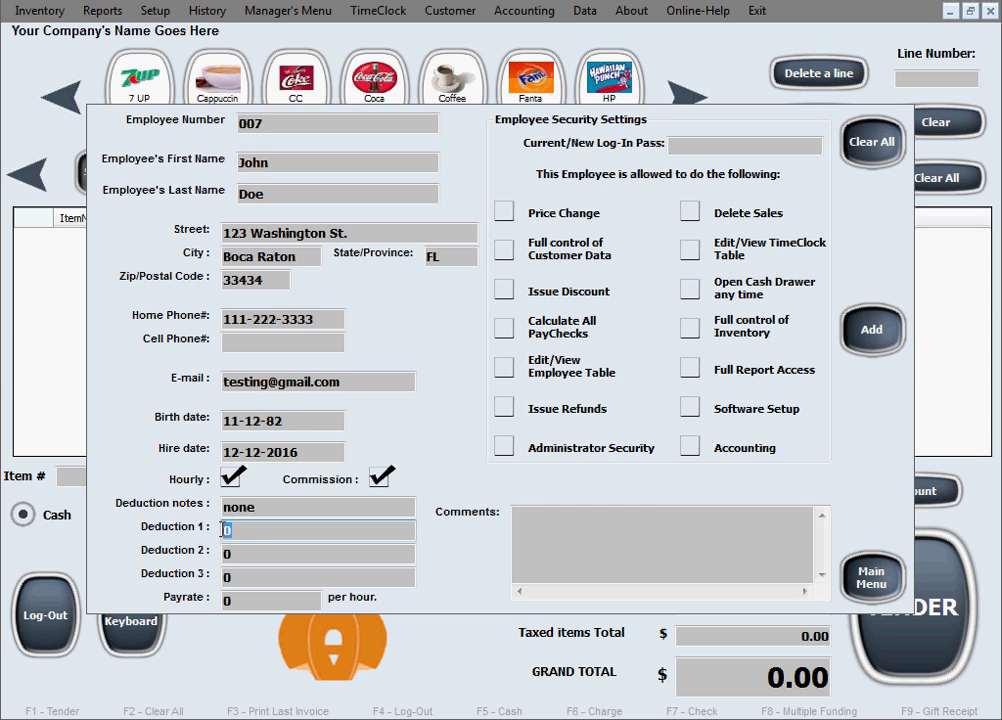
Recheck the deduction notes and the Deduction 1–3 values, all left at 0
left_click(228, 553)
left_click(224, 576)
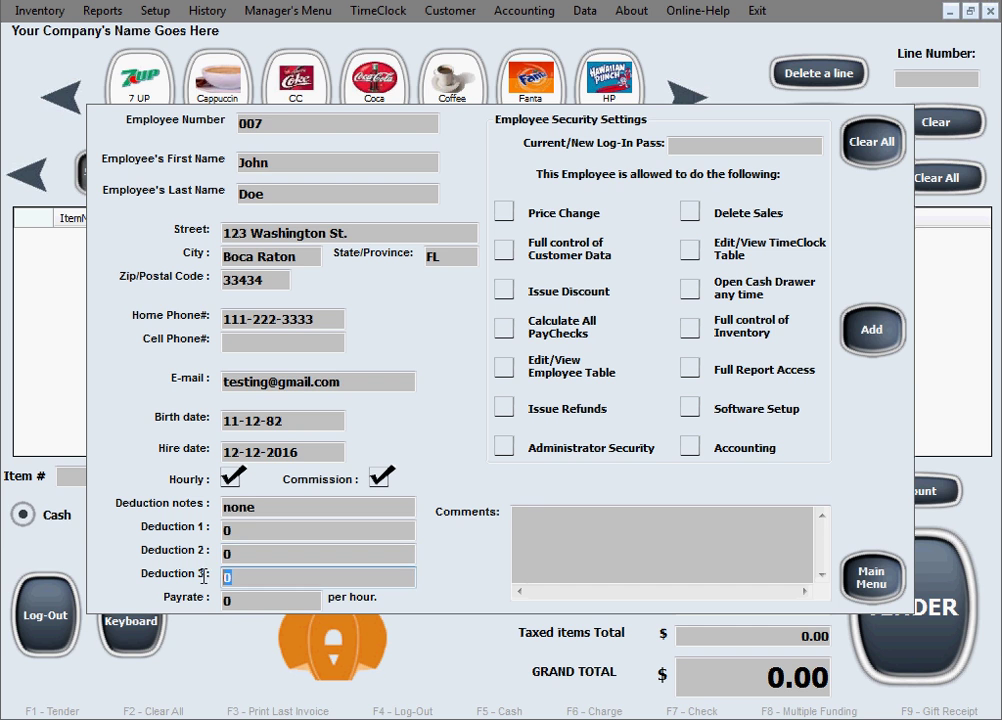
left_click(276, 509)
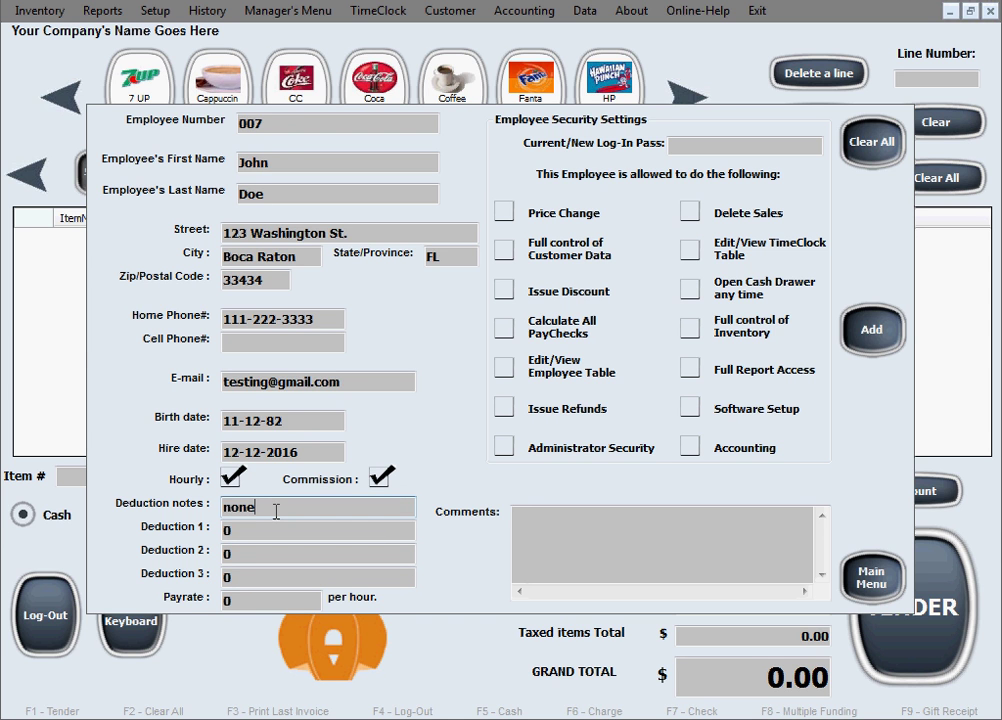
left_click_drag(258, 508, 201, 515)
left_click(218, 531)
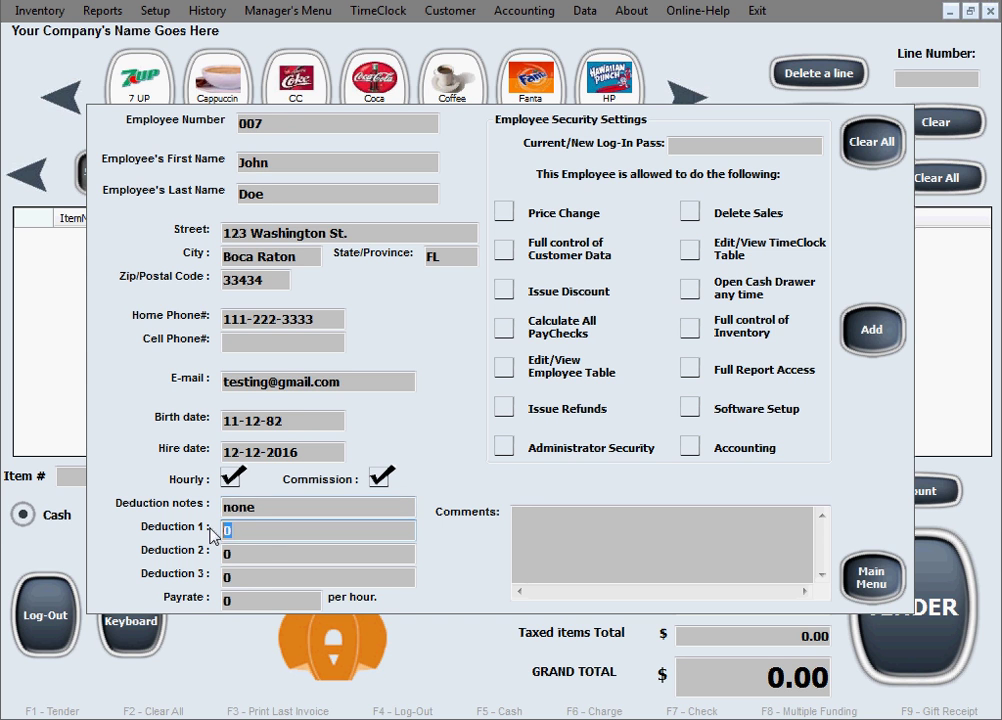
left_click(235, 551)
left_click(251, 575)
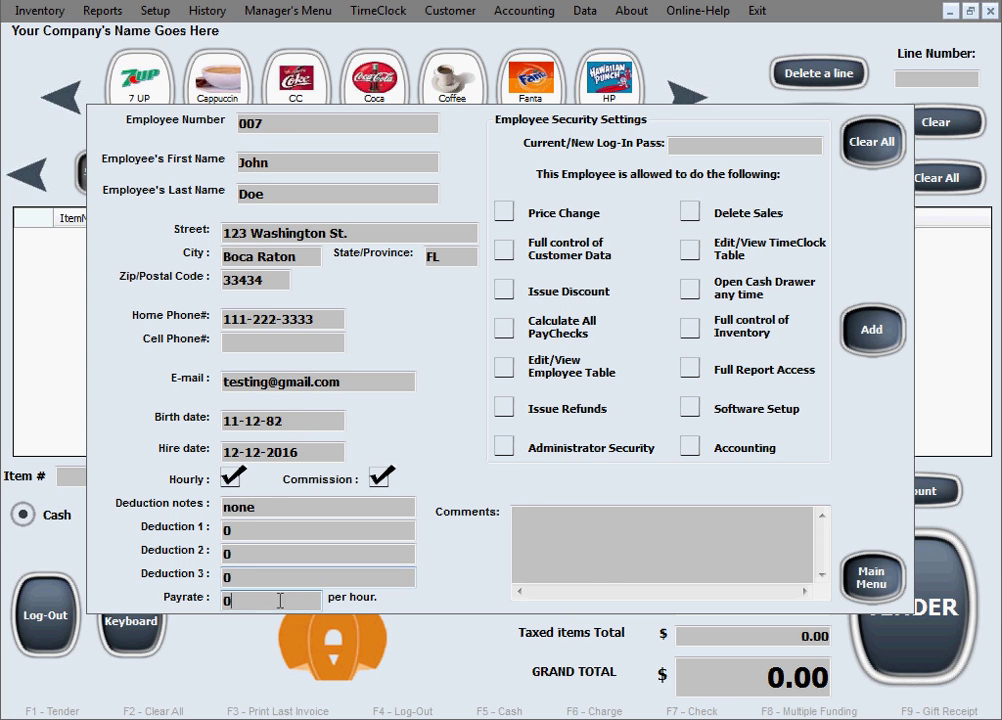
Replace the payrate value with 17
left_click(280, 600)
type("17")
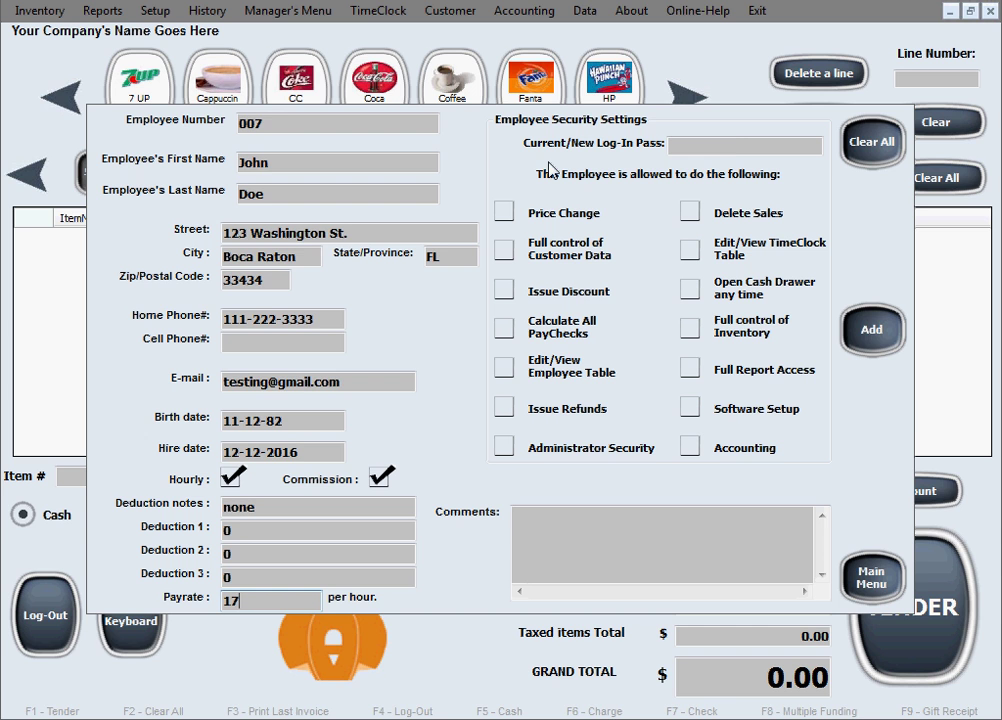
Enter the employee's login password in the Current/New Log-In Pass field
left_click(737, 146)
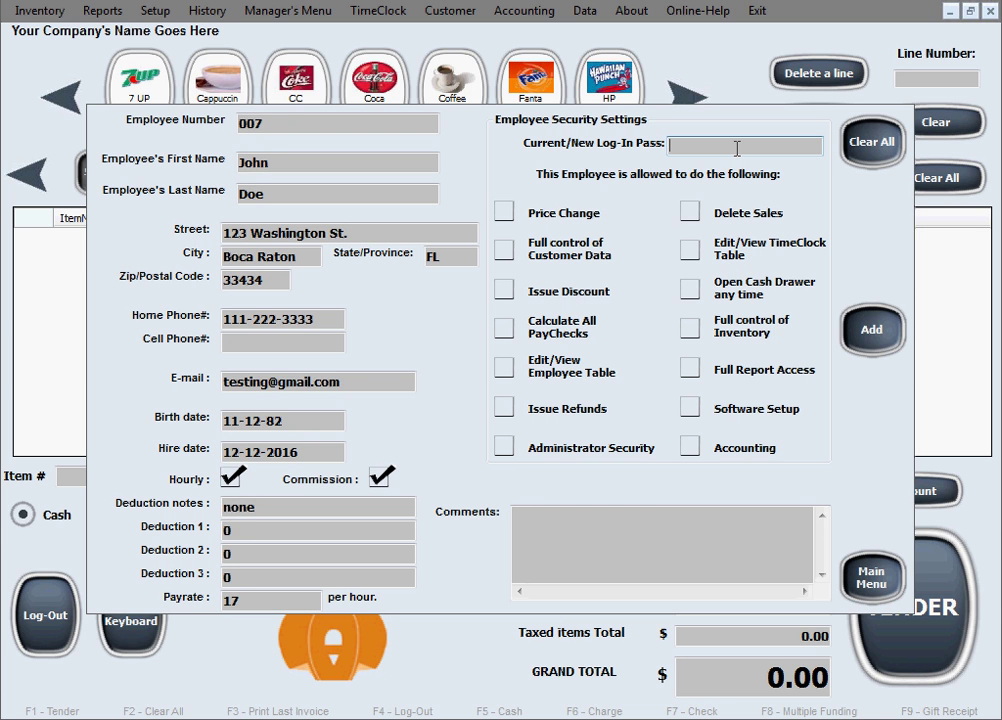
type("456789")
Tick Price Change, TimeClock Table, Issue Discount, Inventory, Employee Table, Software Setup and Administrator Security
left_click(507, 214)
left_click(691, 250)
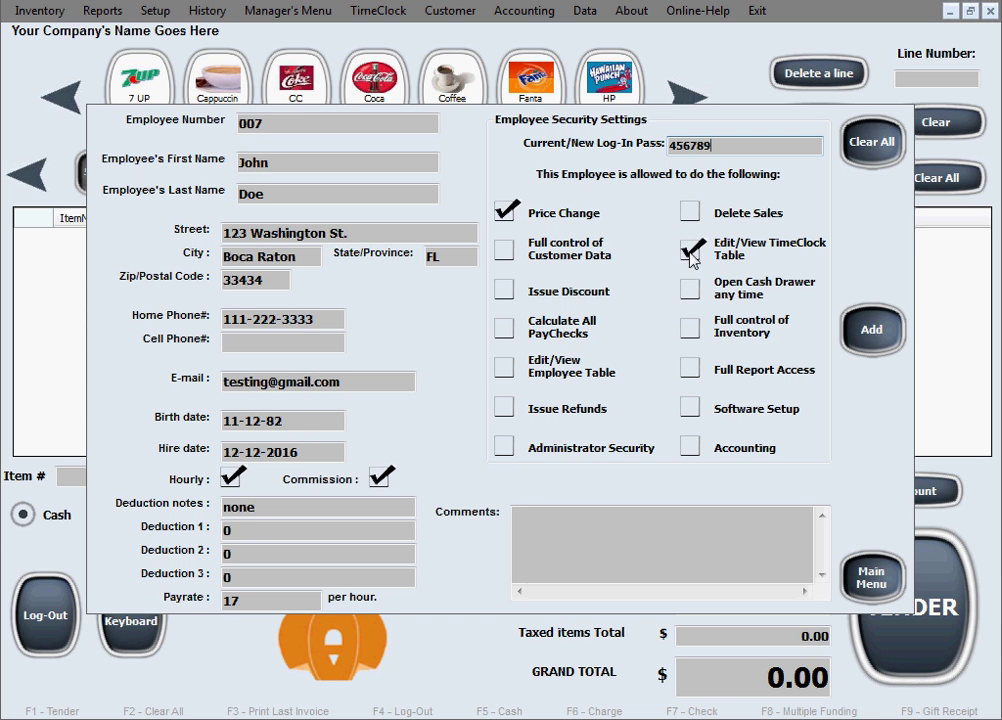
left_click(512, 290)
left_click(689, 328)
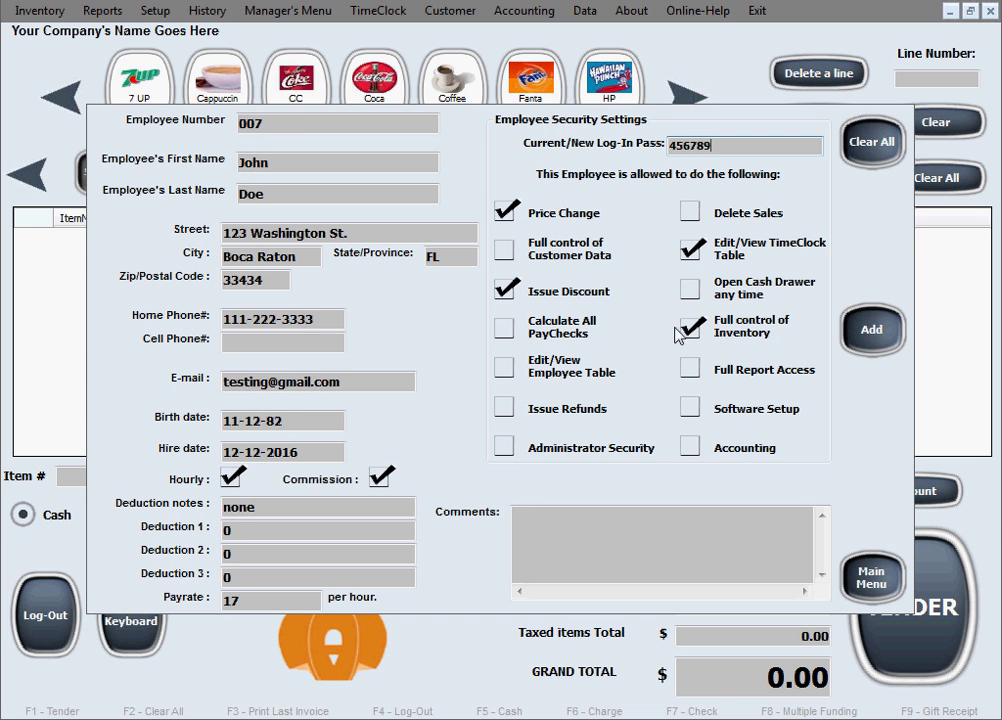
left_click(503, 370)
left_click(690, 407)
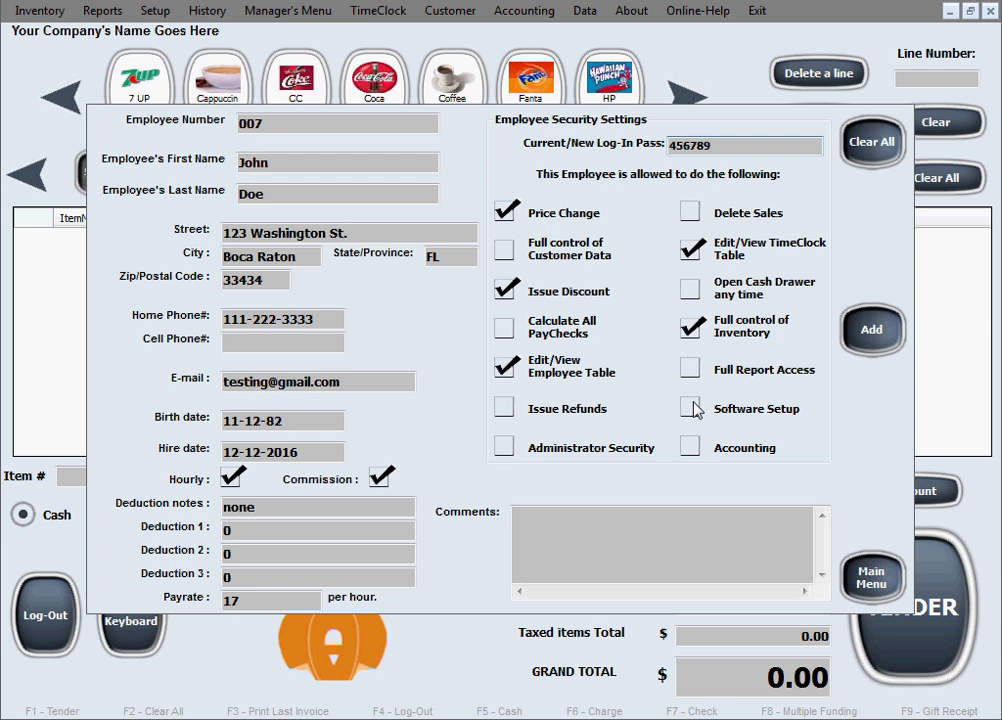
left_click(508, 444)
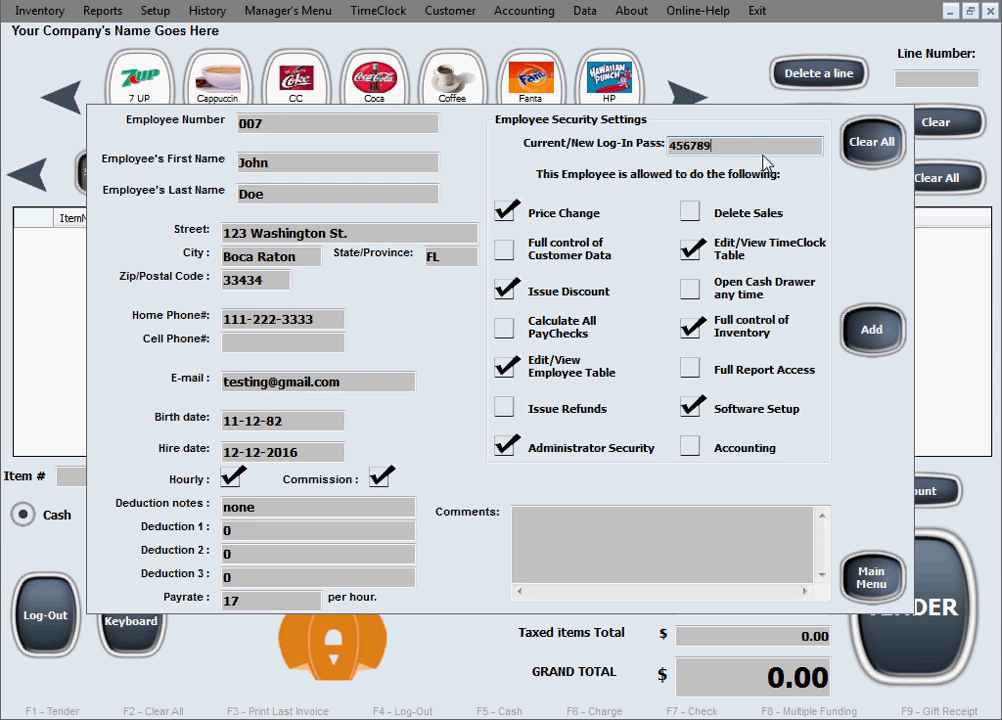
left_click_drag(761, 150, 670, 148)
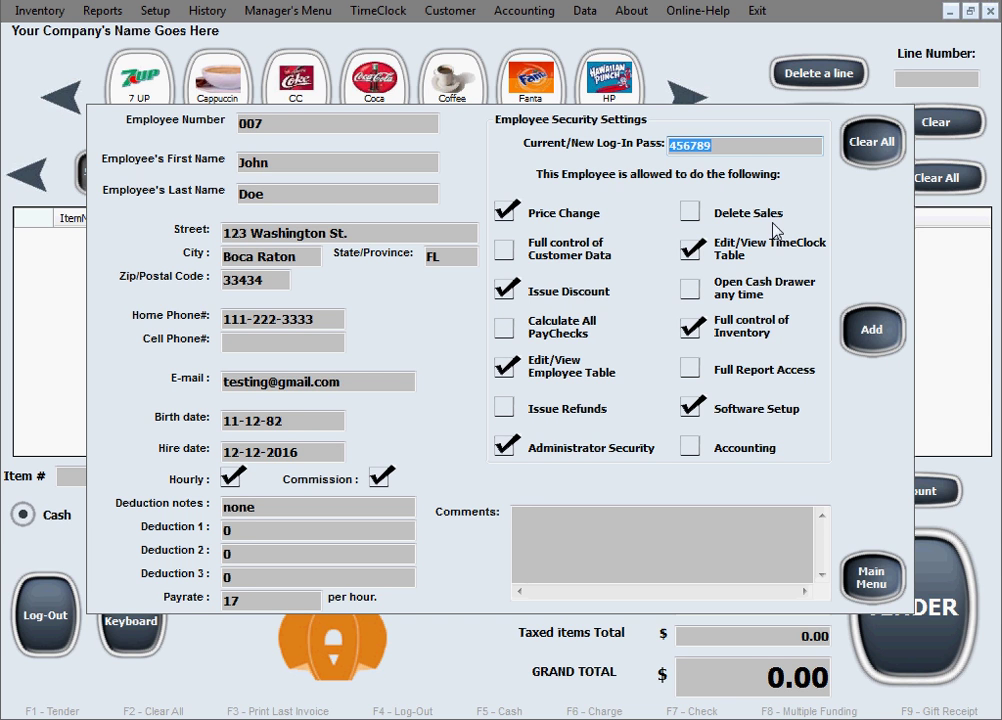
Add the employee to the database, confirm with Yes, and acknowledge the success message
left_click(582, 105)
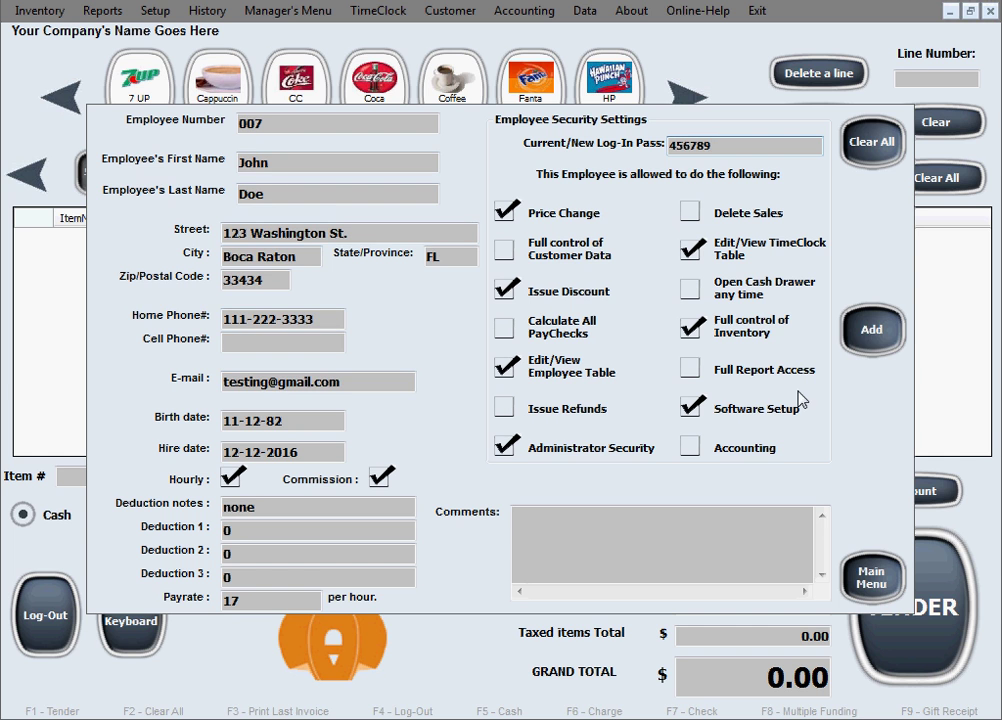
left_click(883, 341)
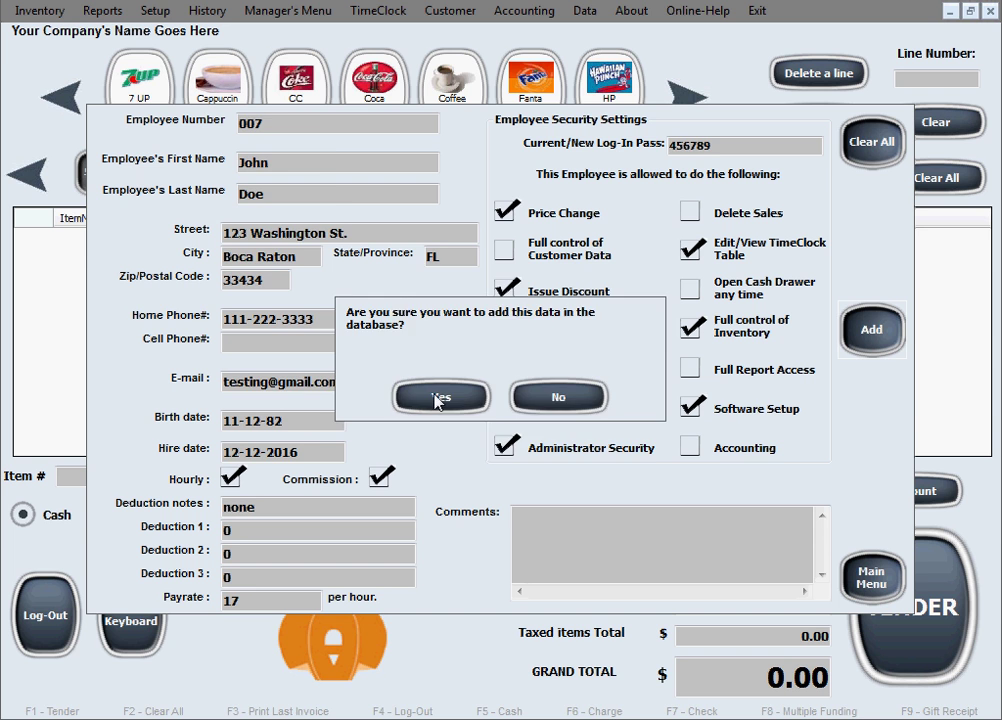
left_click(430, 398)
left_click(576, 414)
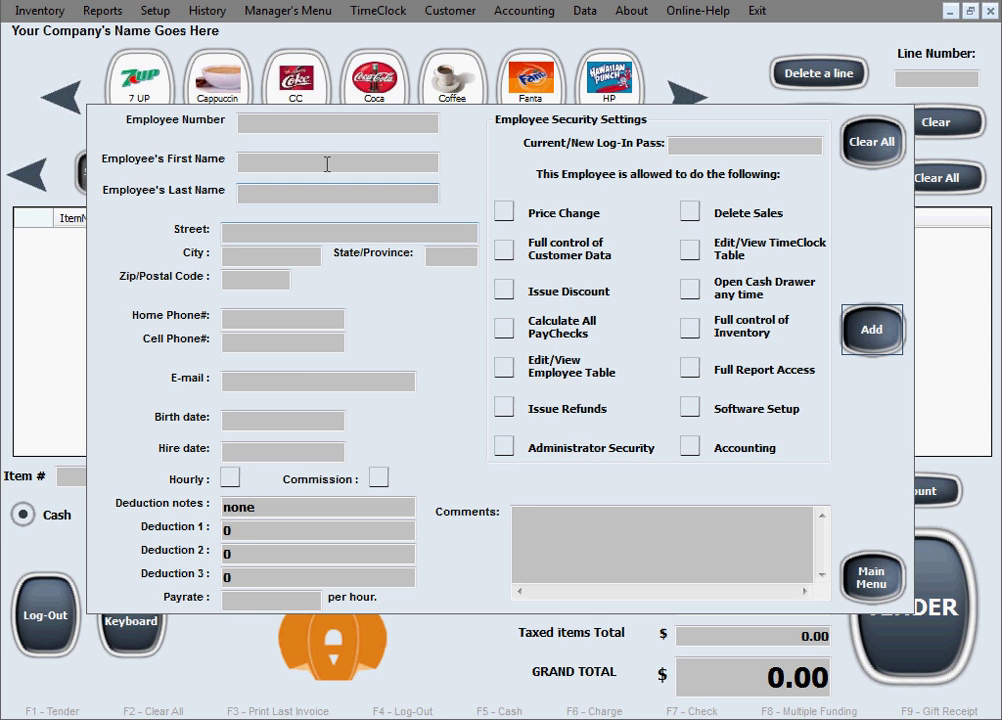
Reload the saved employee by entering the employee number, then select the payrate of 17
left_click(290, 124)
type("007")
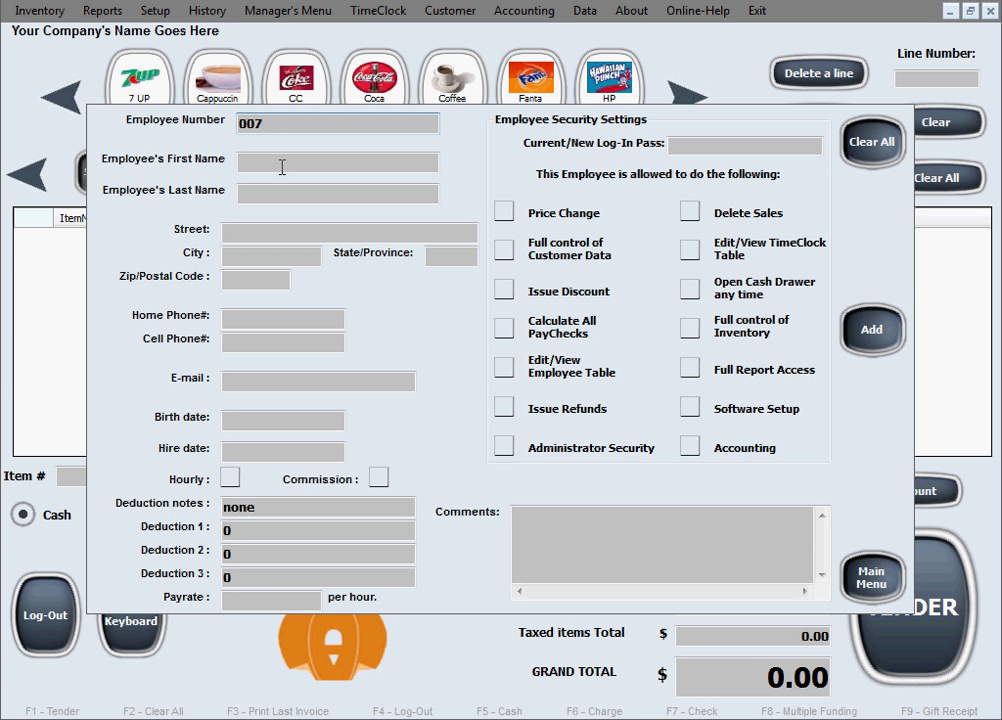
key("Tab")
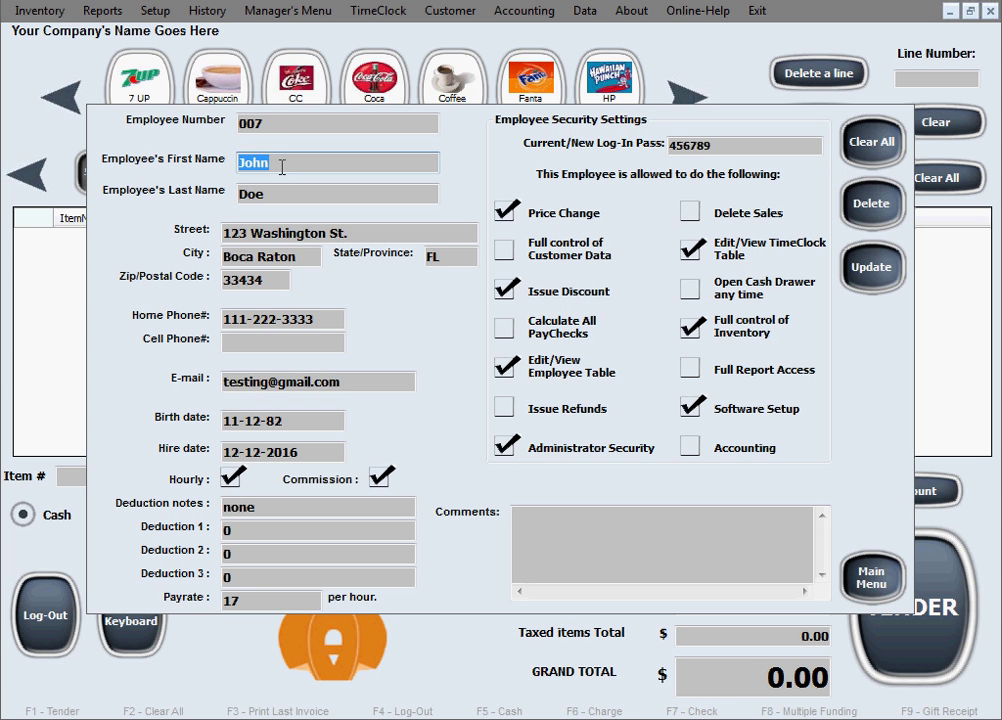
left_click(282, 167)
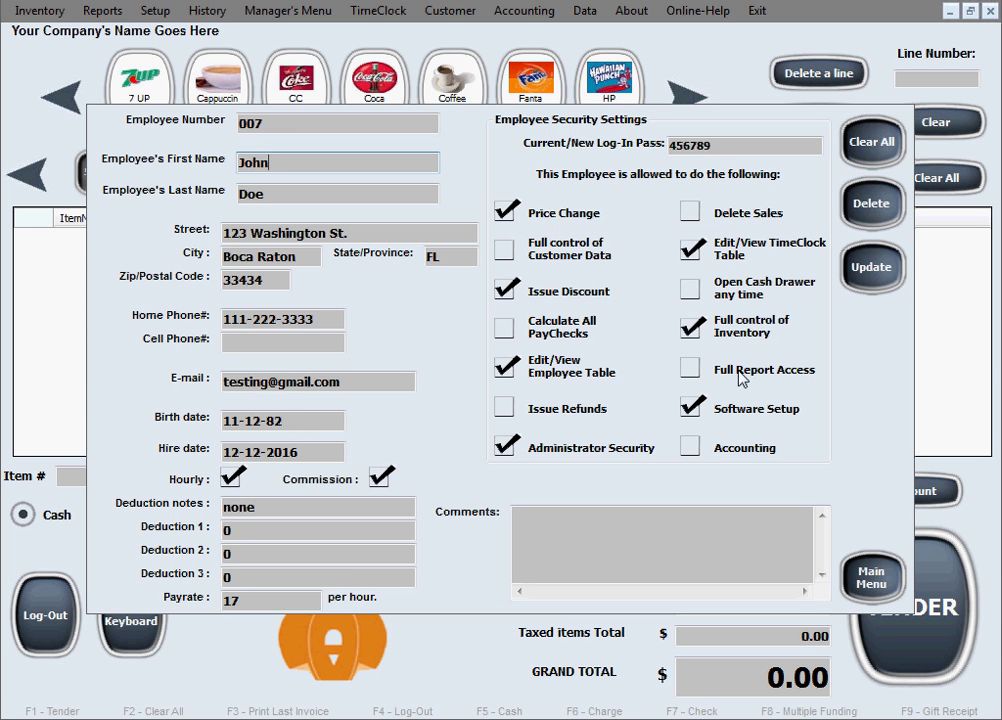
left_click(303, 598)
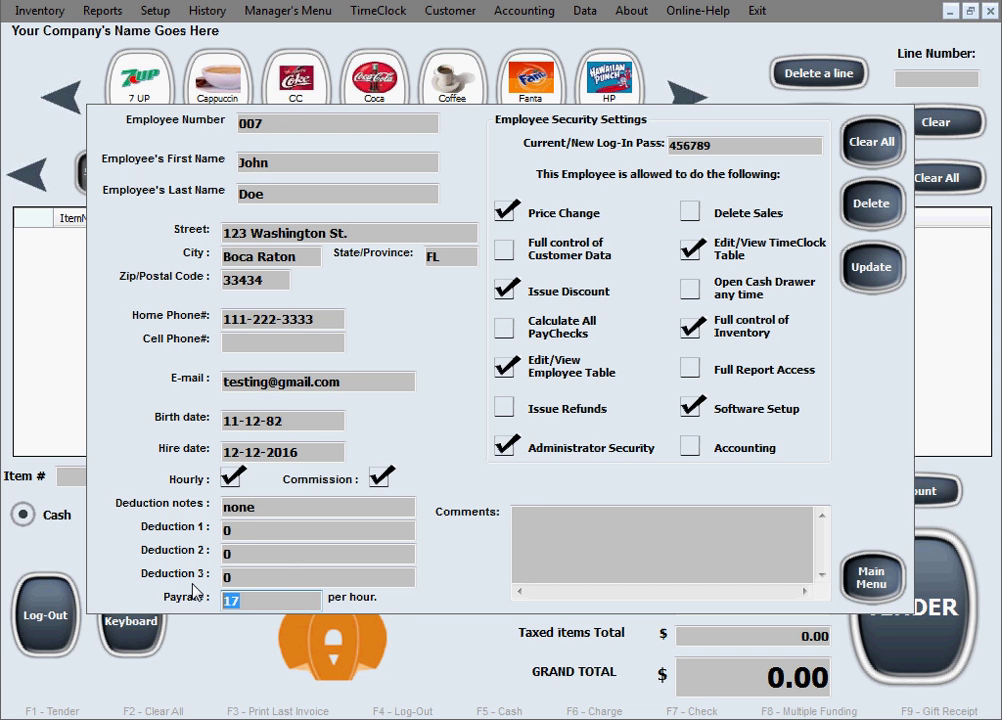
Set the employee's pay rate to 20 and grant full customer-data control and refund permissions
type("20")
left_click(505, 249)
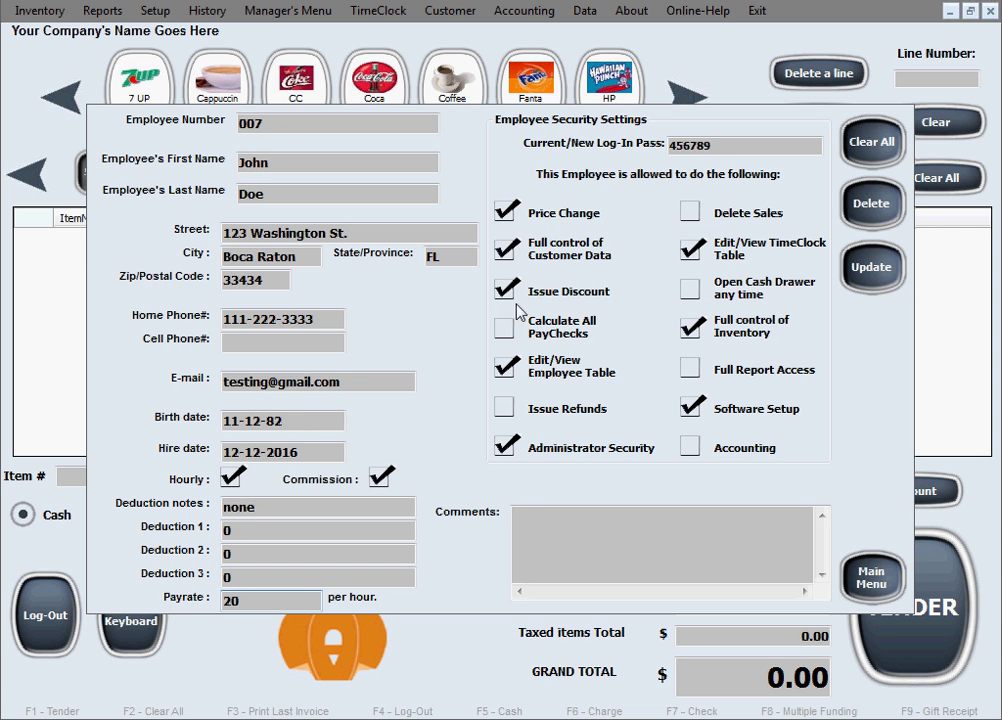
left_click(513, 407)
Save the updated employee record to the database and acknowledge the success message
left_click(872, 276)
left_click(441, 397)
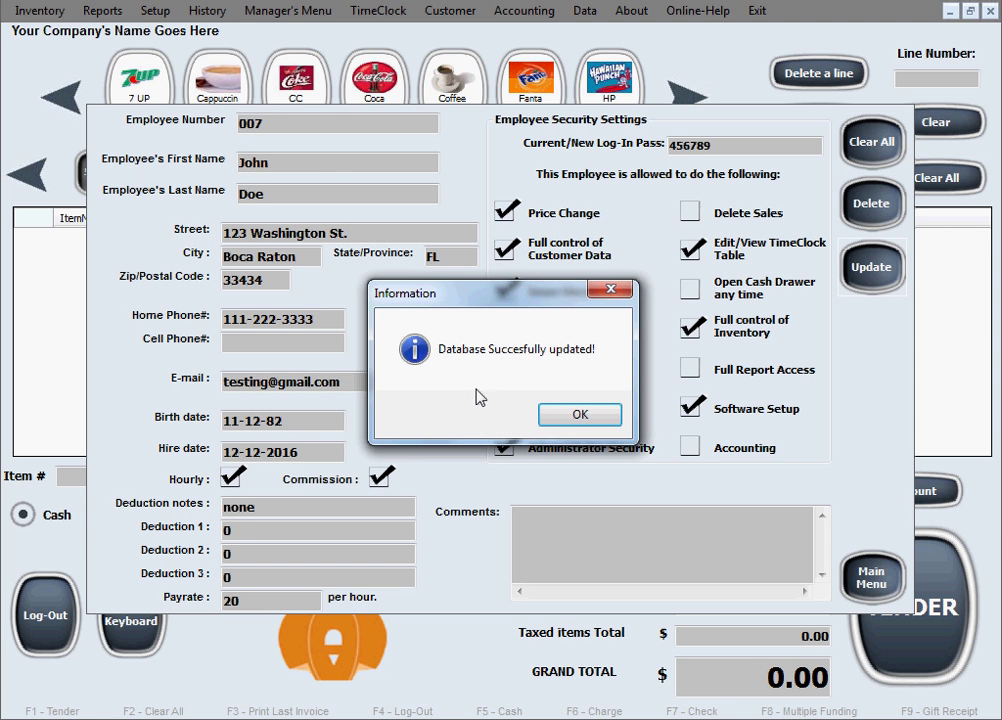
left_click(571, 418)
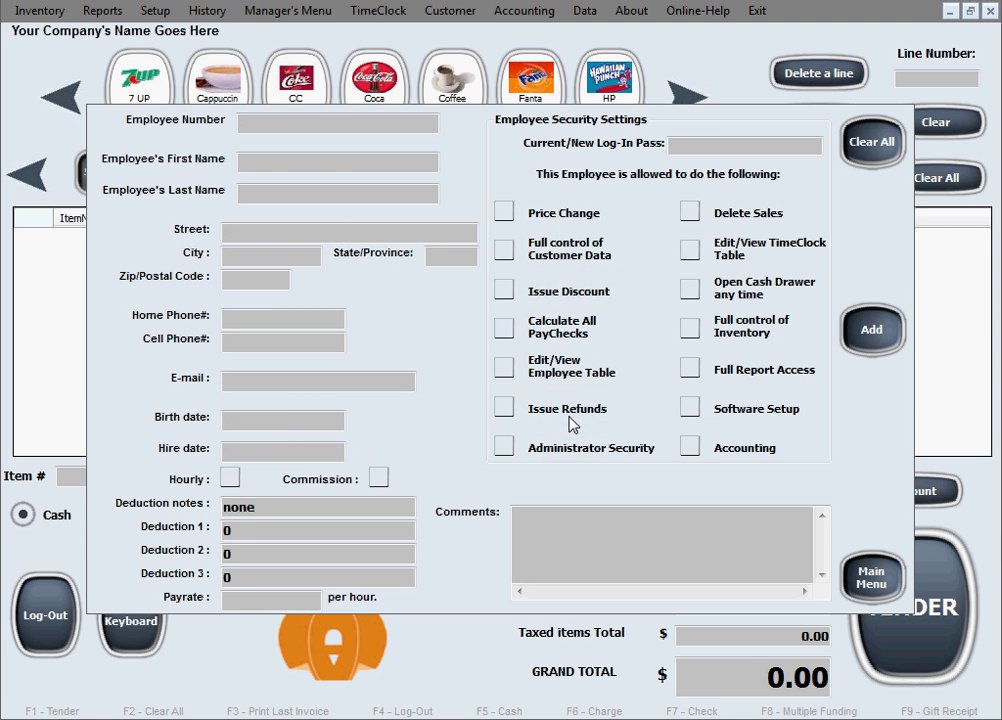
Leave the employee form for the main menu and open the Employee Table from the Manager's Menu
left_click(872, 578)
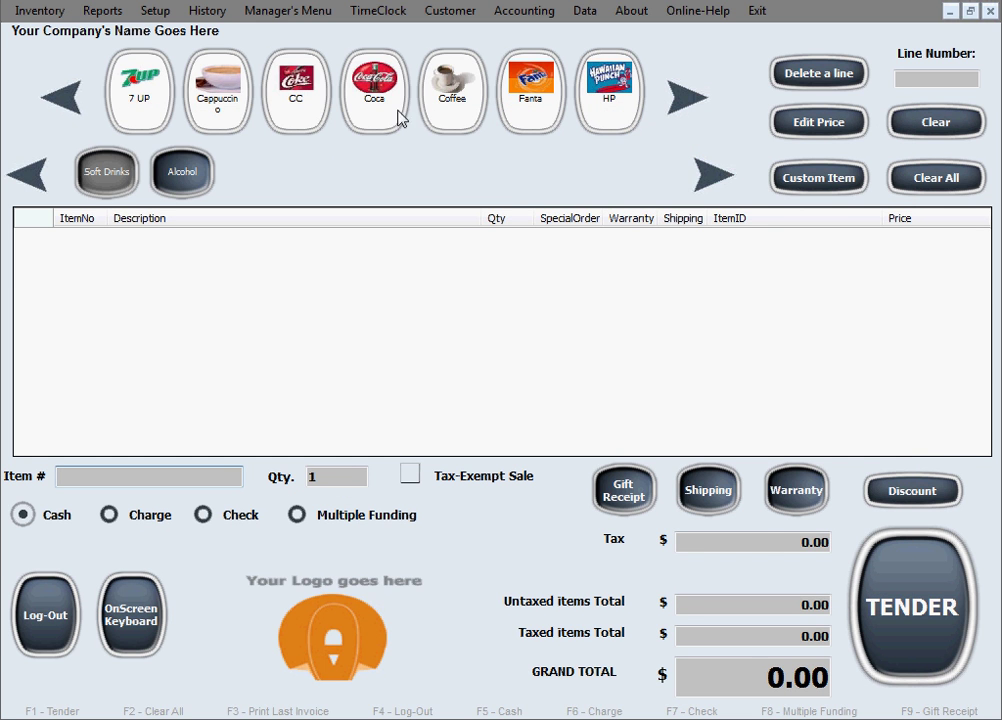
left_click(313, 12)
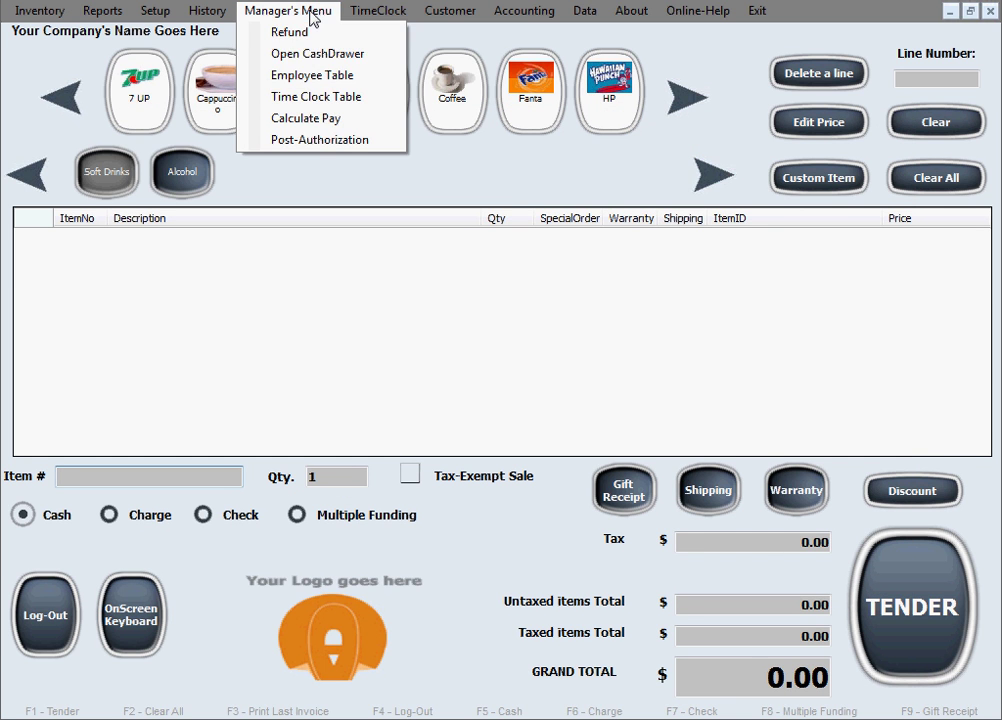
left_click(340, 76)
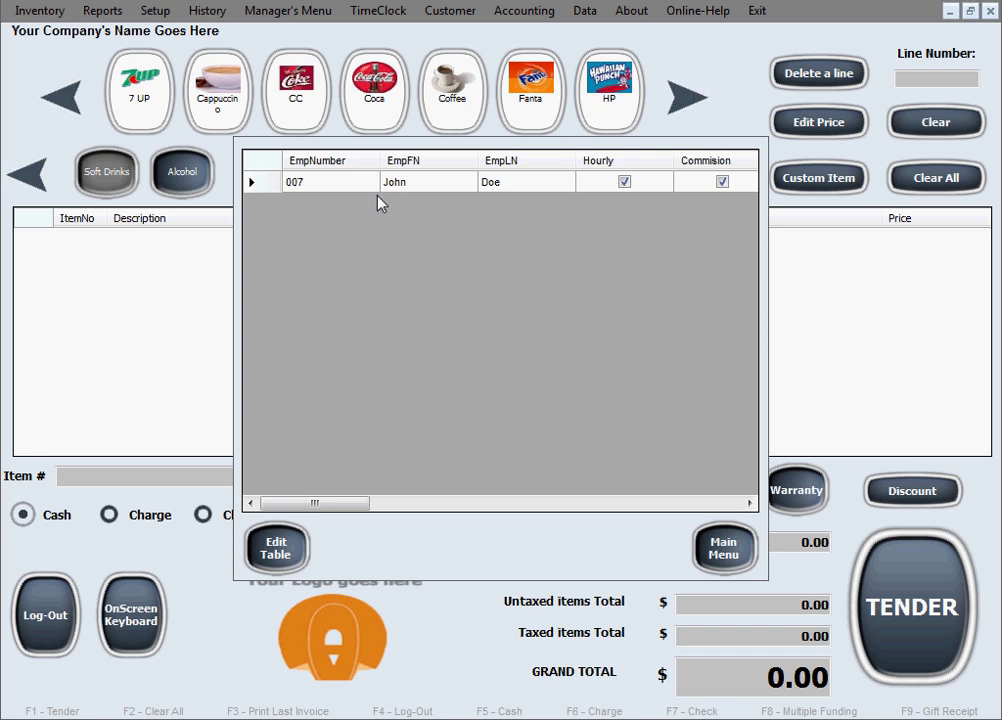